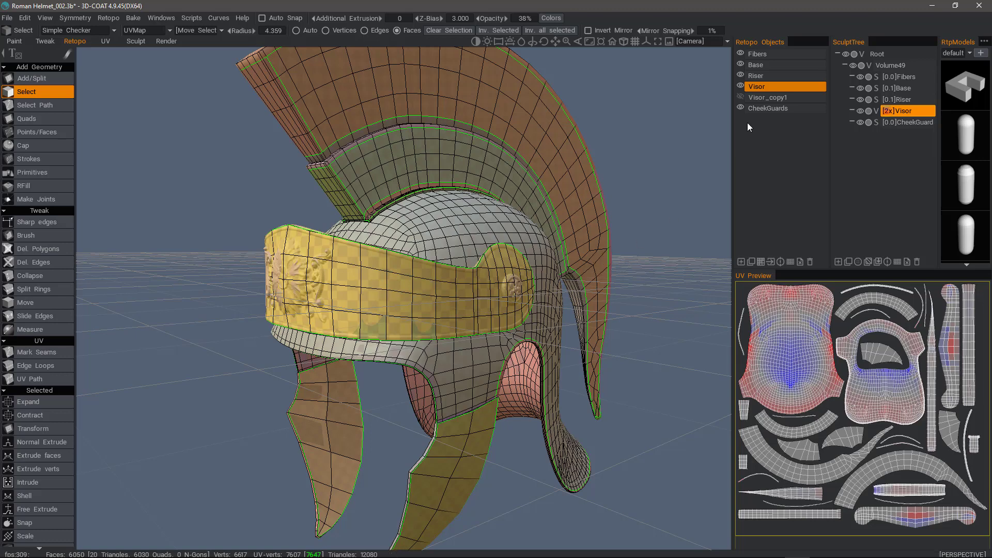
Isolate the Visor sculpt volume and show only the Visor retopo object over it
key("alt")
left_click(740, 85, "alt")
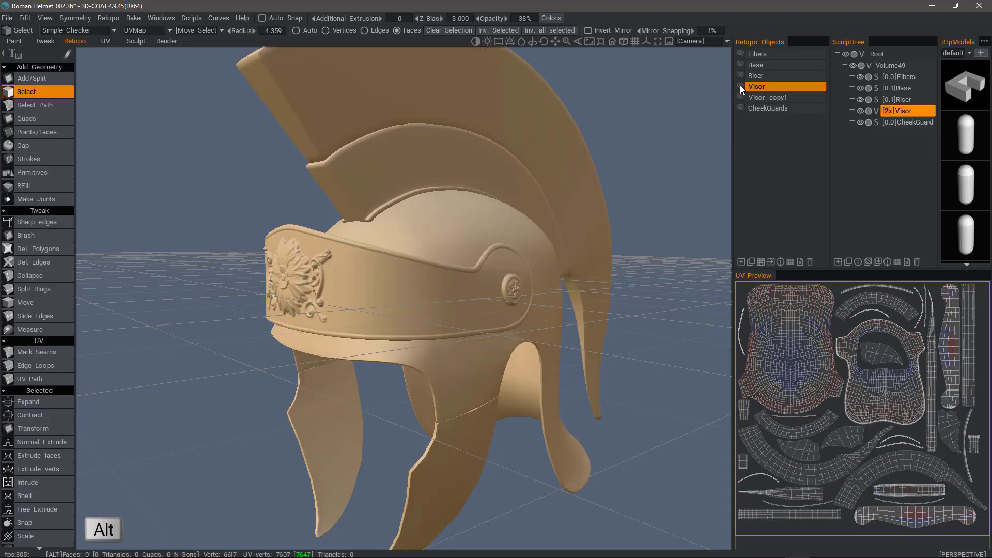
left_click(861, 111, "alt")
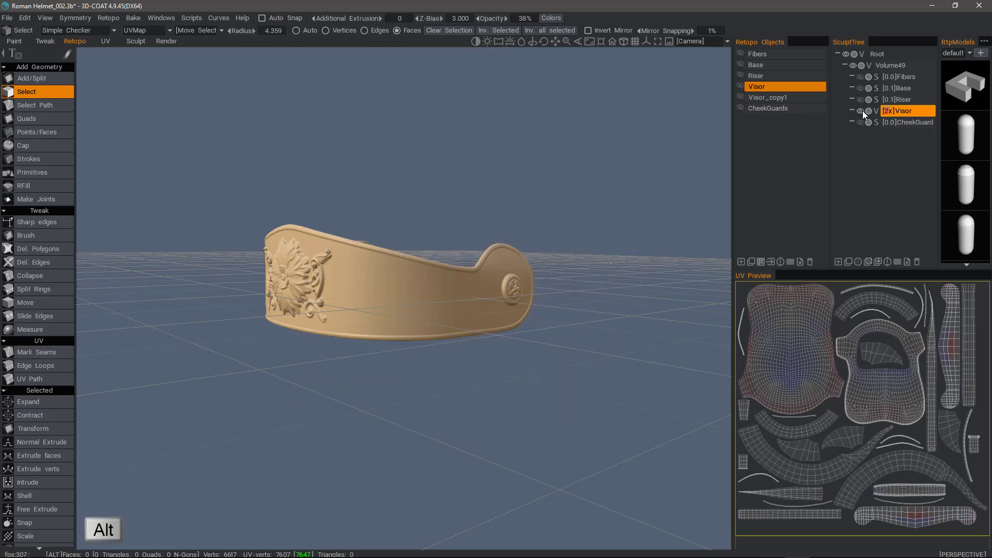
left_click(740, 86)
Select a block of four faces on the visor's front side, subdivide only those faces, and clear the selection
left_click_drag(361, 206, 383, 284)
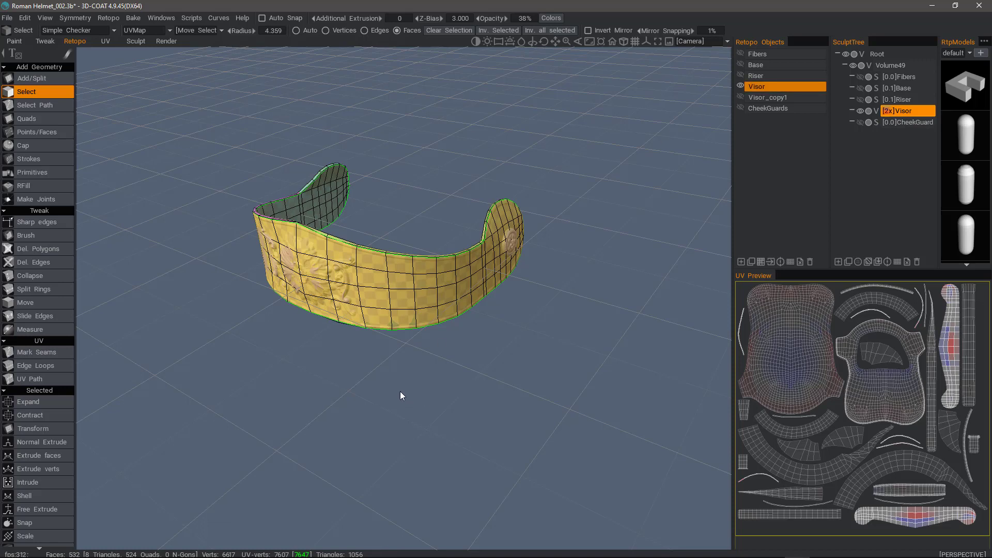
left_click_drag(373, 278, 401, 294)
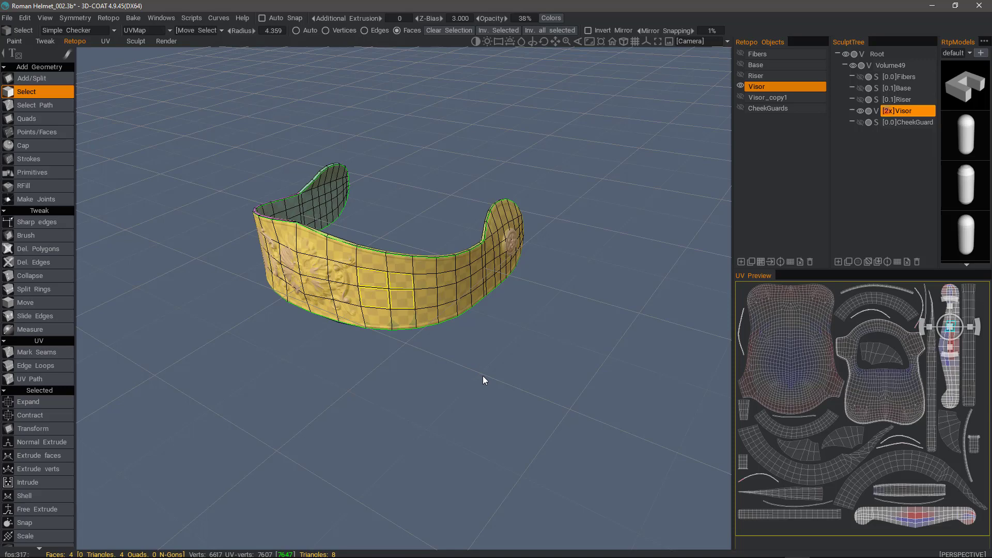
left_click_drag(482, 379, 498, 355)
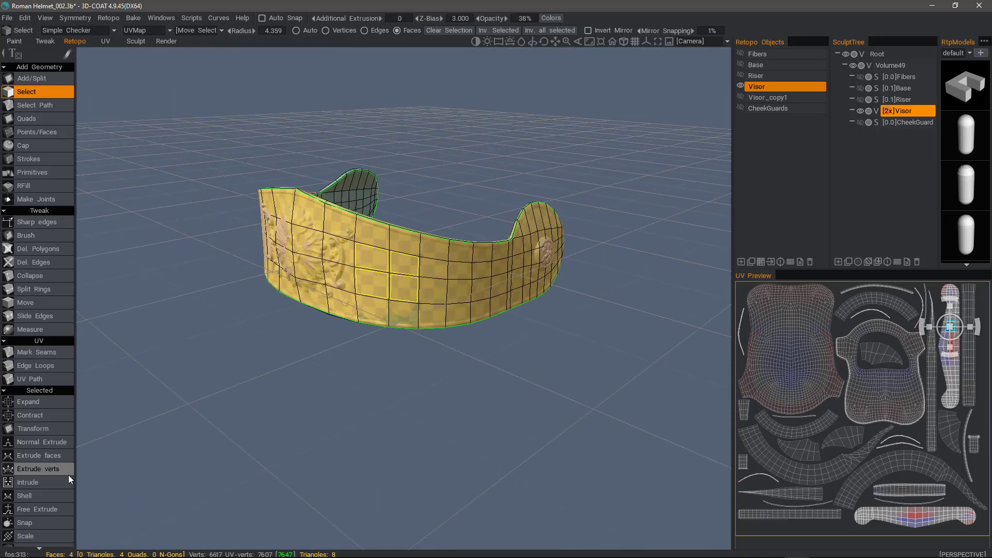
scroll(67, 414, "down", 3)
scroll(67, 393, "down", 4)
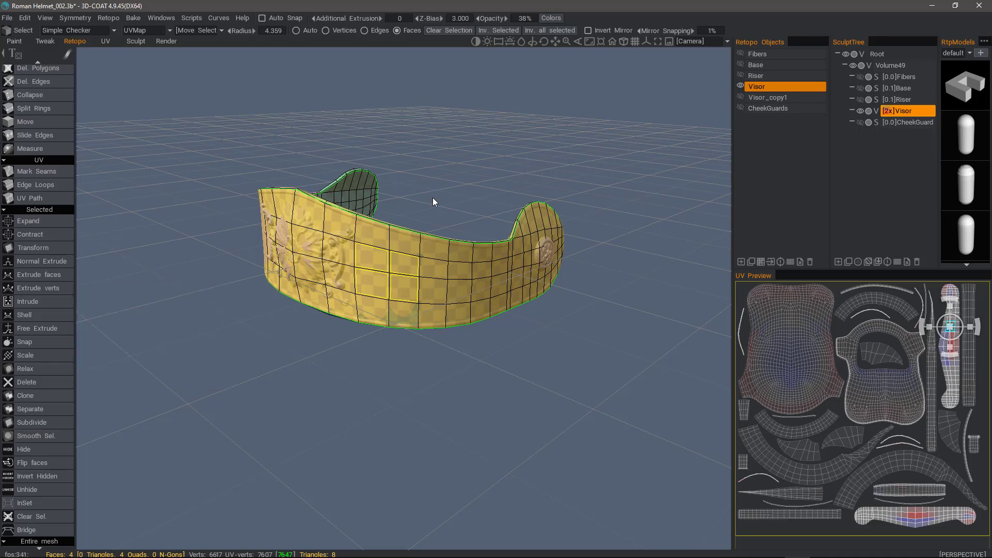
left_click(36, 424)
left_click_drag(465, 213, 521, 150)
scroll(401, 222, "up", 3)
left_click_drag(402, 298, 450, 286, "alt")
key("Escape")
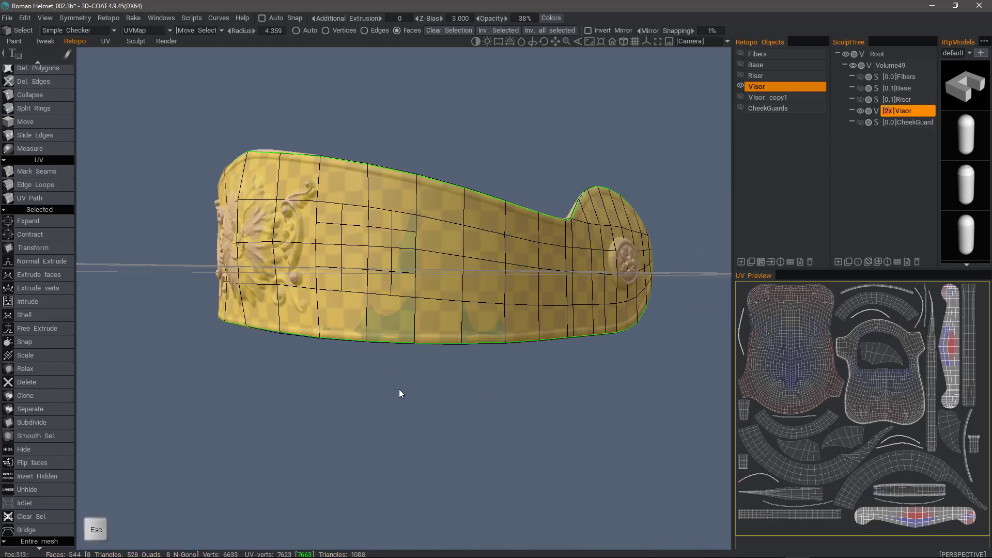
Apply Smooth Sel. to another block of four faces nearer the visor's side medallion, and clear the selection
mouse_move(484, 252)
left_mouse_down()
mouse_move(521, 252)
mouse_move(485, 283)
left_mouse_up()
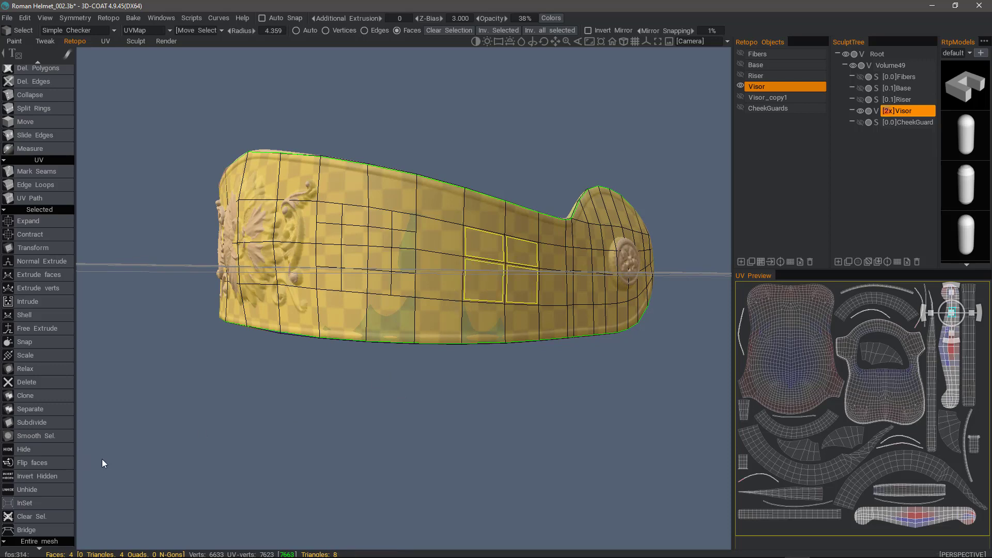
left_click(34, 436)
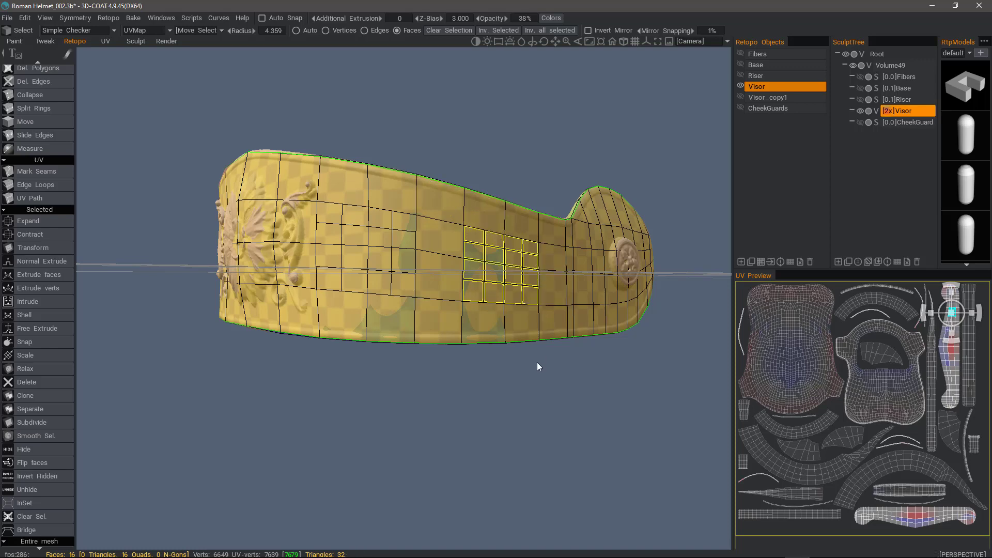
left_click_drag(529, 287, 526, 316, "alt")
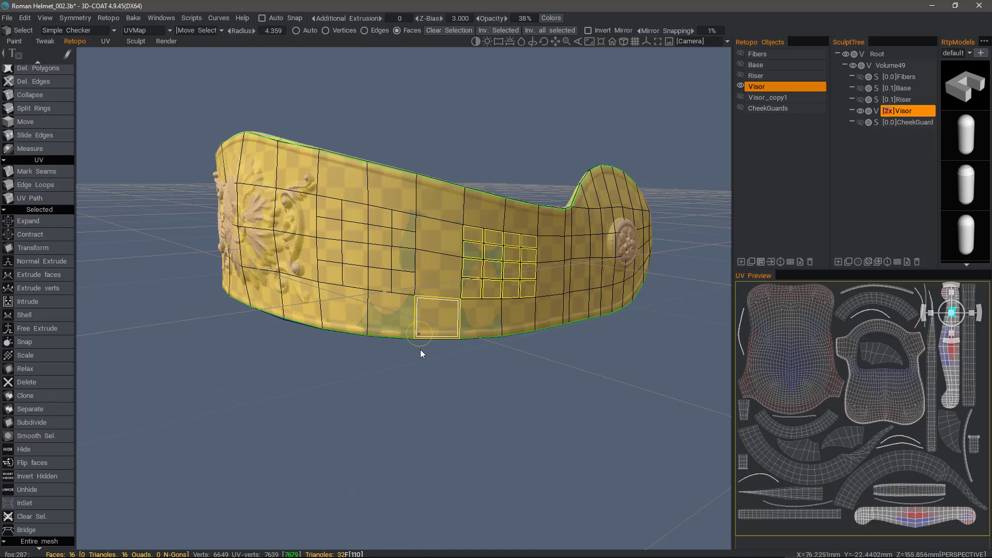
left_click_drag(429, 435, 437, 450, "alt")
key("Escape")
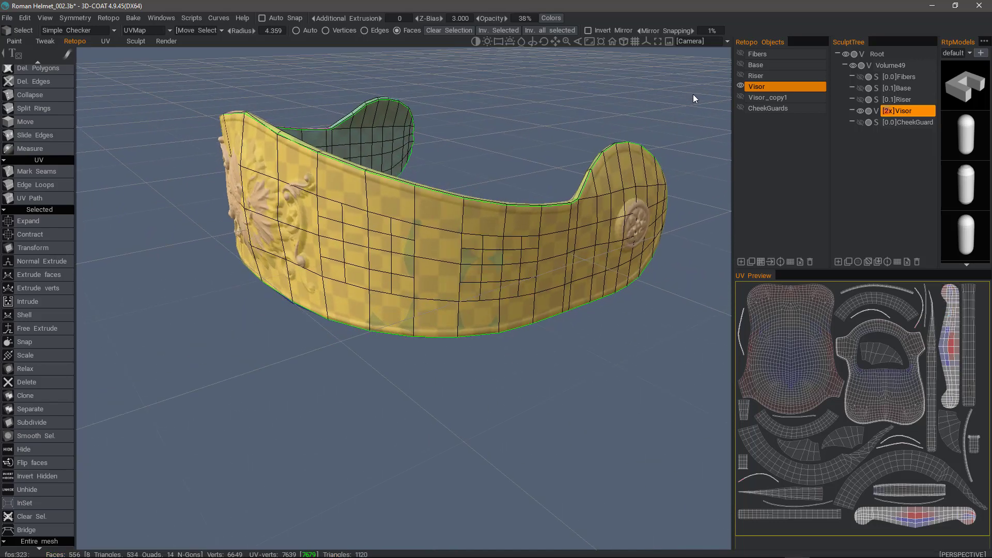
Undo the local smoothing and subdivision of the visor faces
key("ctrl+z")
key("ctrl+z")
key("ctrl+z")
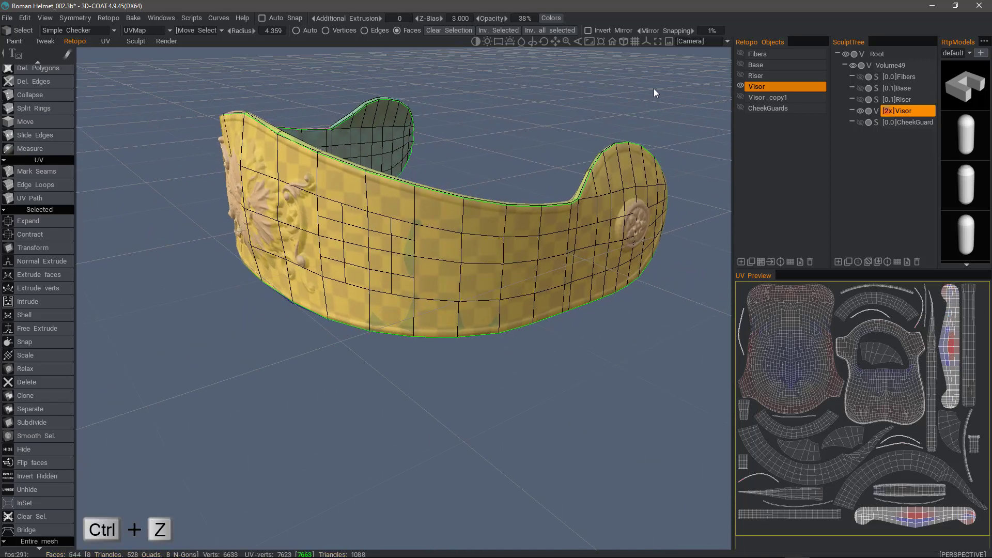
key("ctrl+z")
key("ctrl+z")
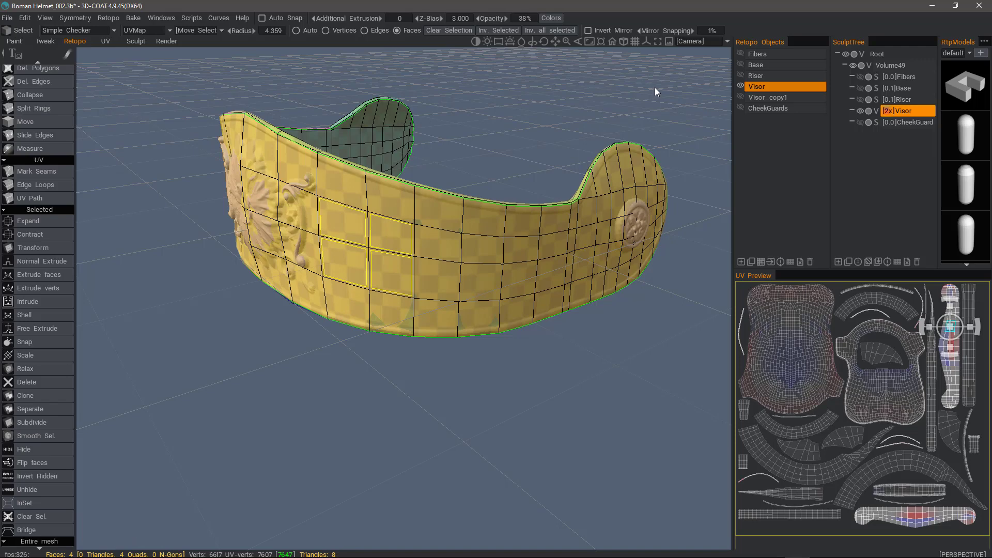
Clear the face selection and subdivide the entire Visor retopo mesh
right_click_drag(630, 88, 615, 104, "alt")
left_click_drag(615, 104, 575, 134, "alt")
left_click(568, 139)
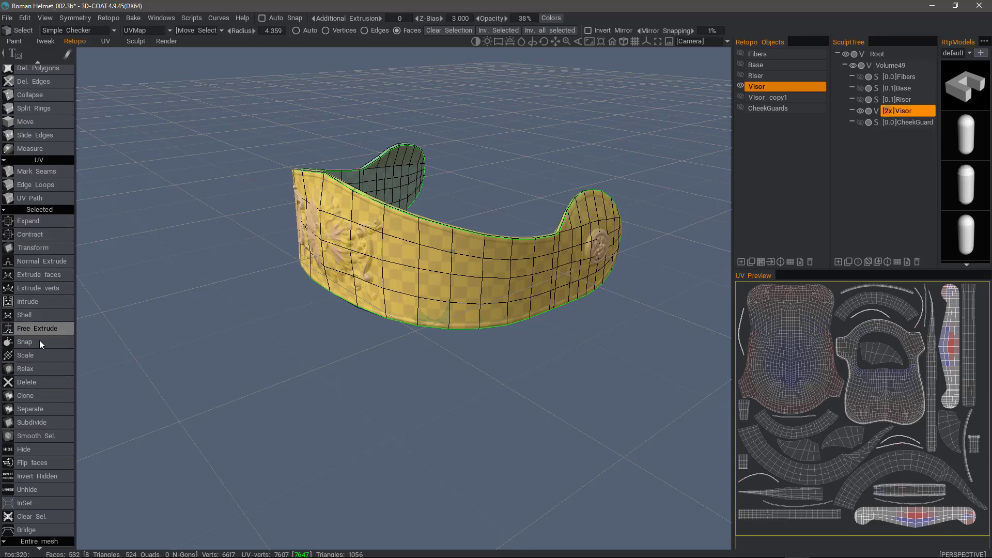
scroll(42, 461, "down", 5)
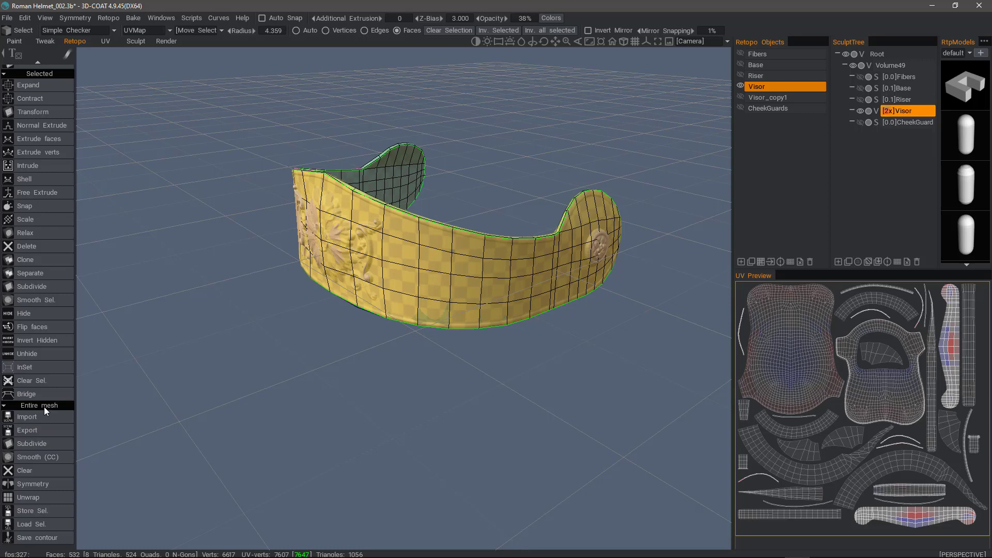
left_click(43, 444)
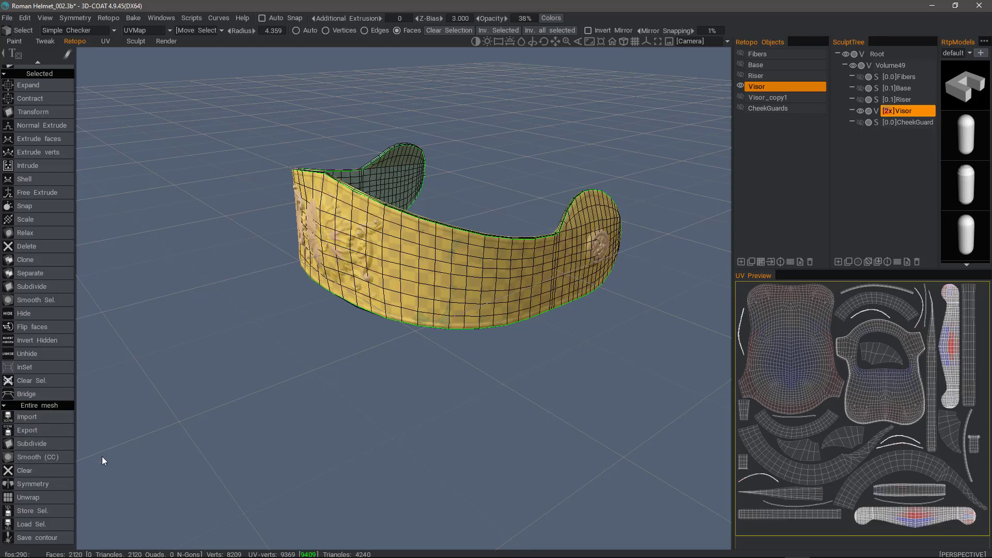
Show Visor_copy1 in place of Visor, make it active, and apply Smooth (CC) to its entire mesh
left_click(740, 85)
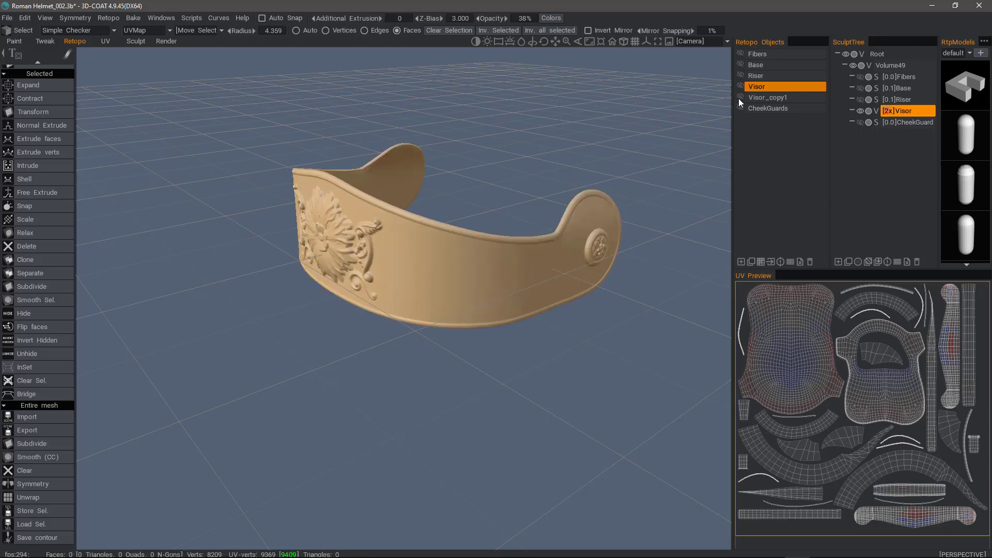
left_click(740, 97)
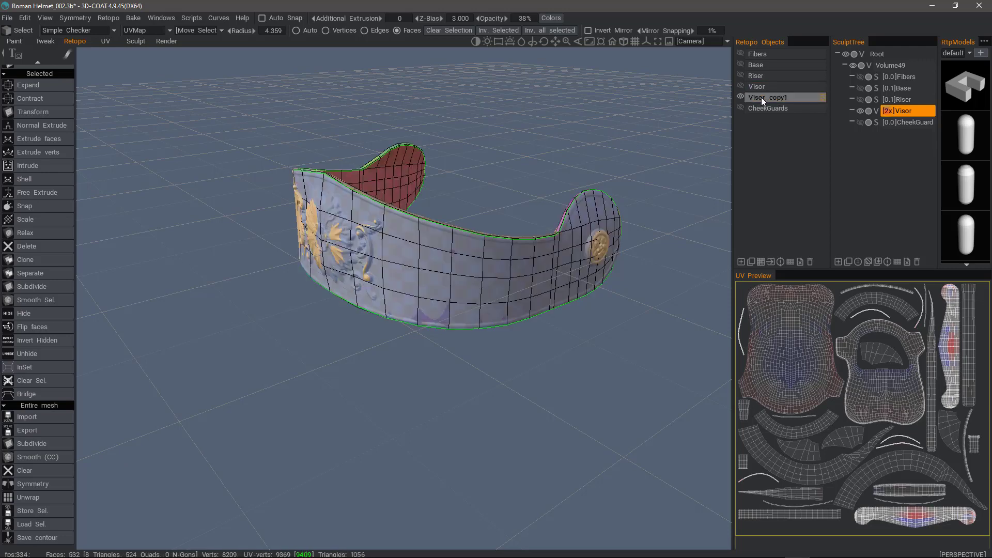
left_click(752, 96)
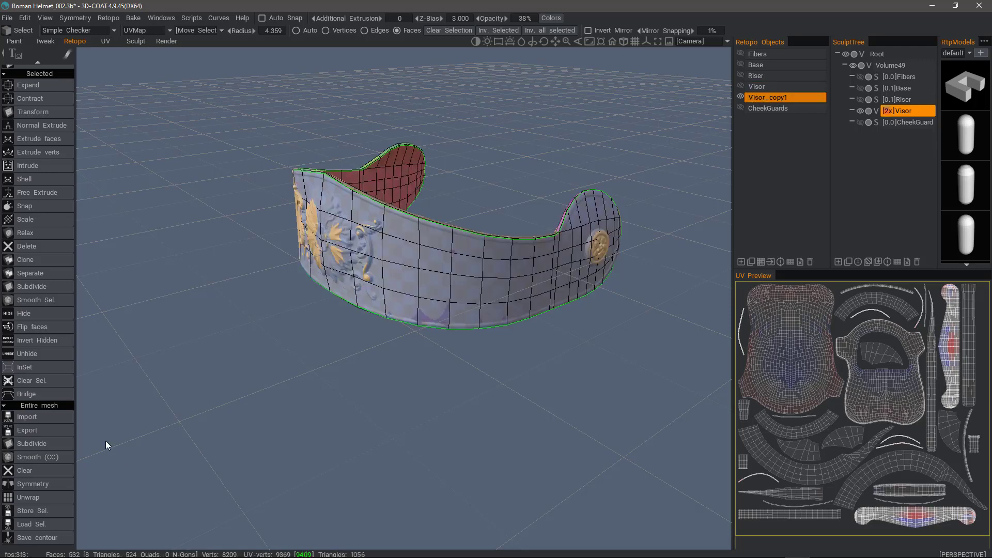
left_click(38, 459)
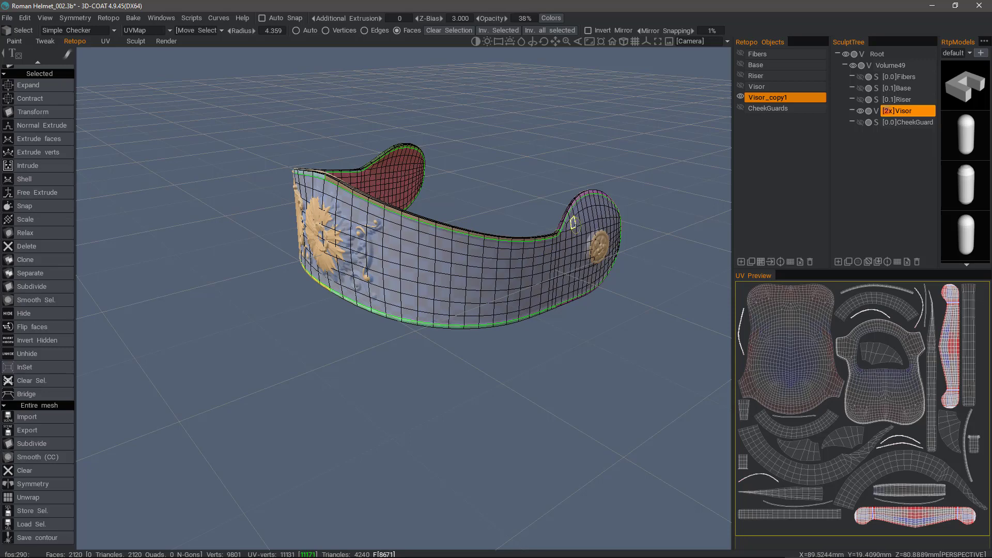
scroll(548, 242, "up", 1)
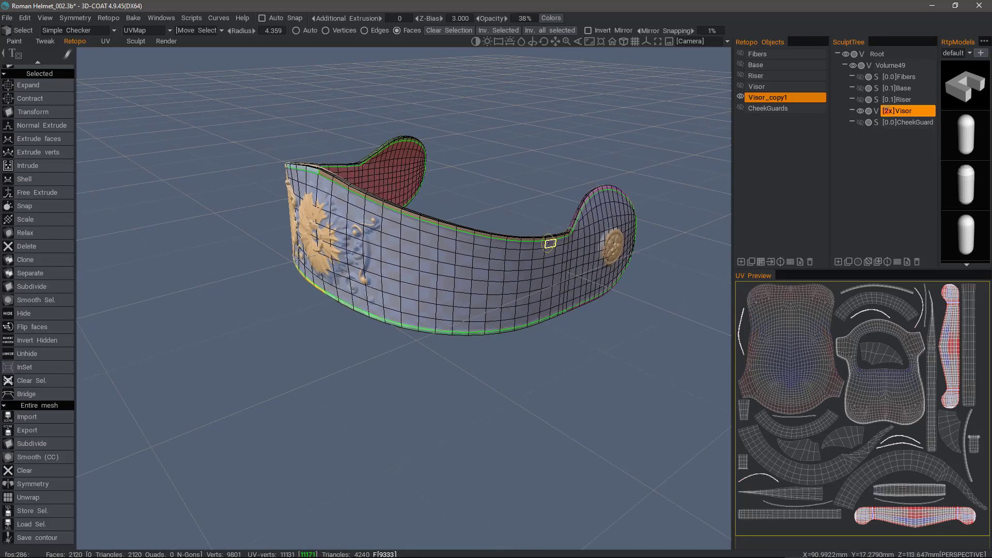
Compare the wireframes of Visor and Visor_copy1 against the sculpt by alternating their visibility
left_click(740, 97)
left_click(740, 86)
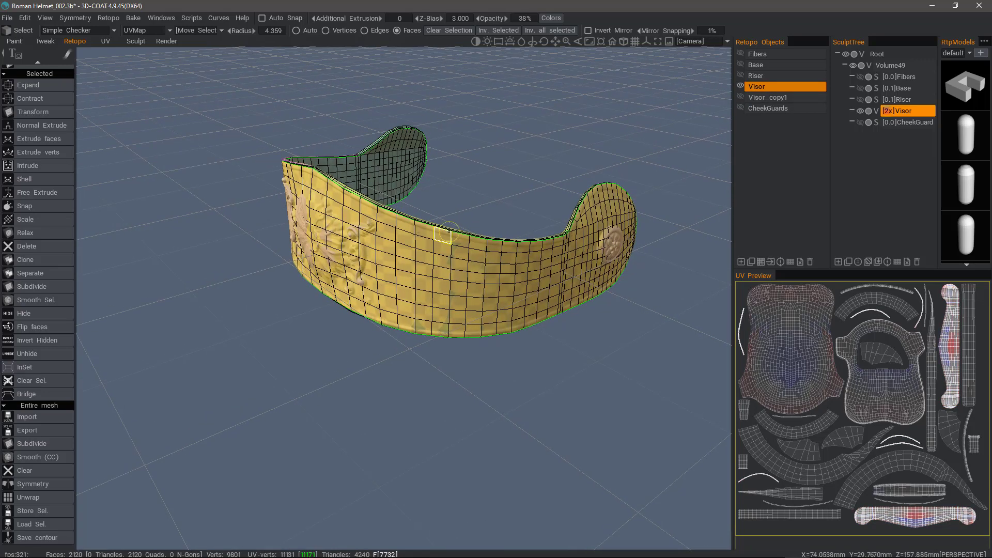
left_click(740, 86)
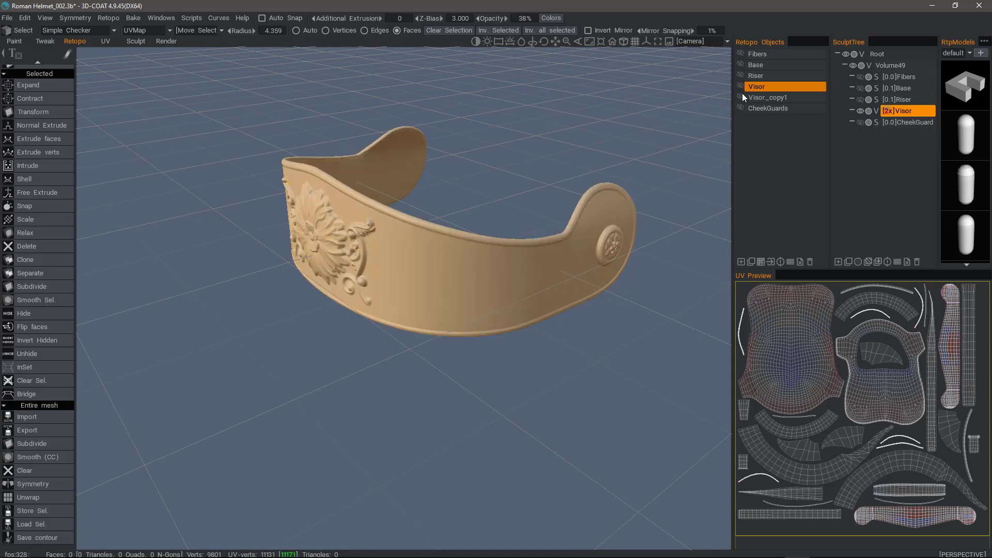
left_click(740, 98)
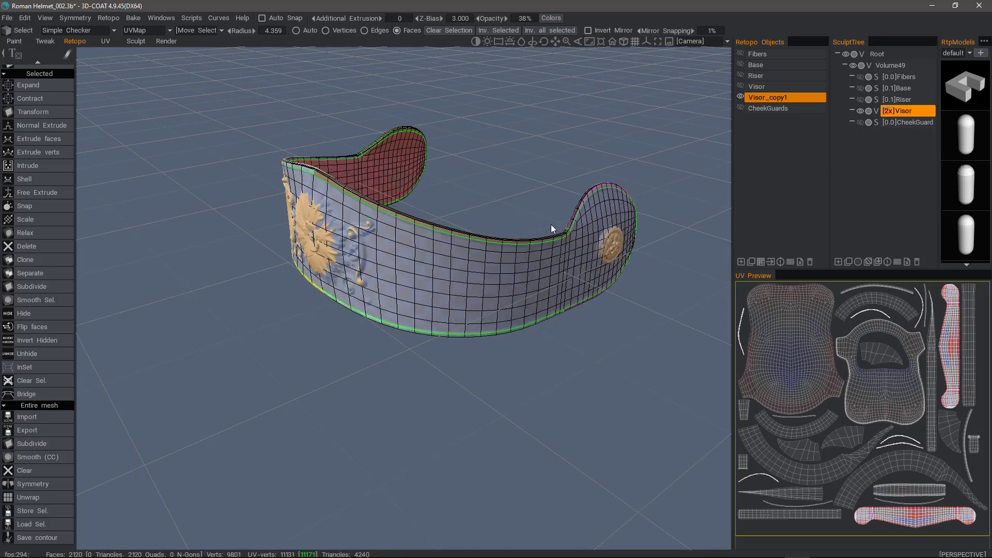
left_click_drag(600, 372, 410, 240)
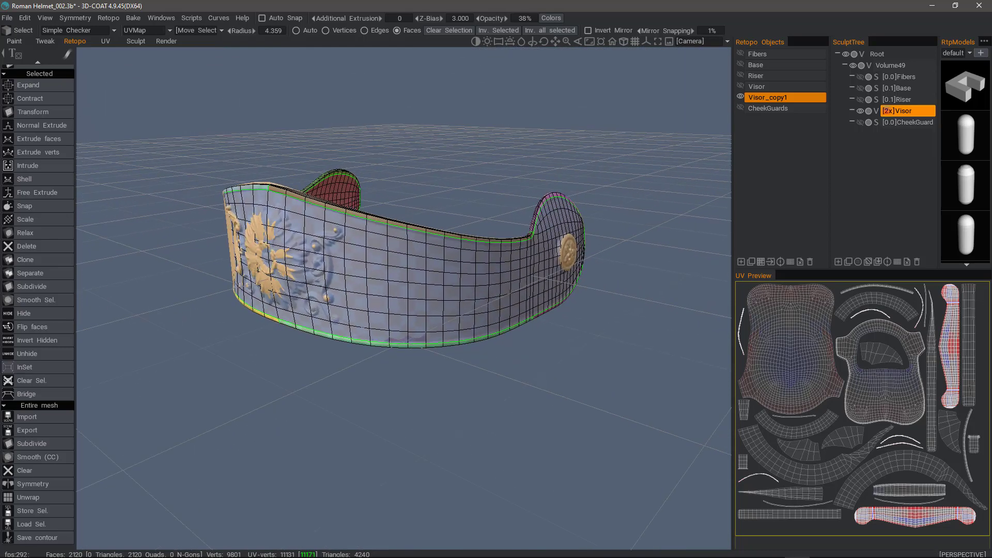
Turn off the retopo wireframe, UV seams and colored UV islands in the viewport display
left_click(89, 32)
left_click(90, 81)
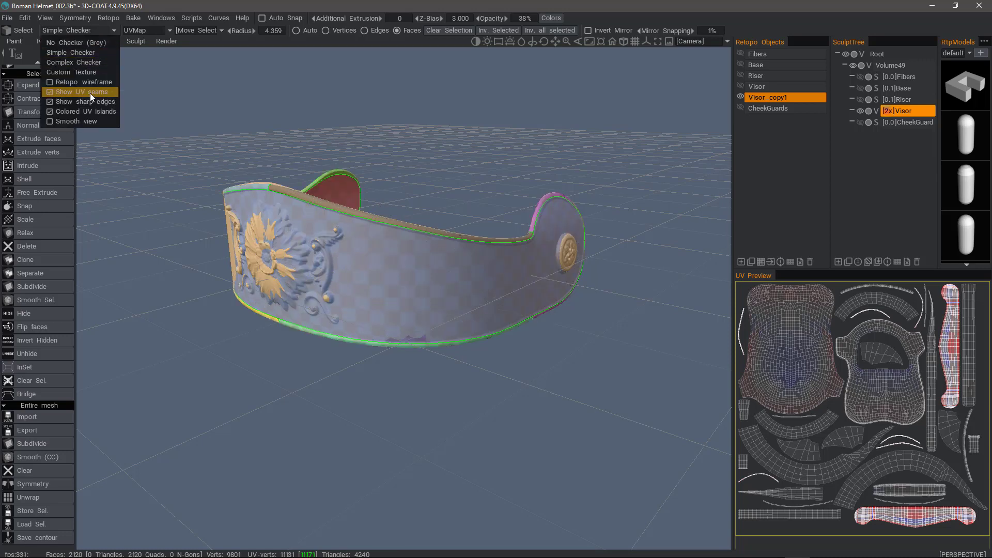
left_click(91, 92)
left_click(92, 32)
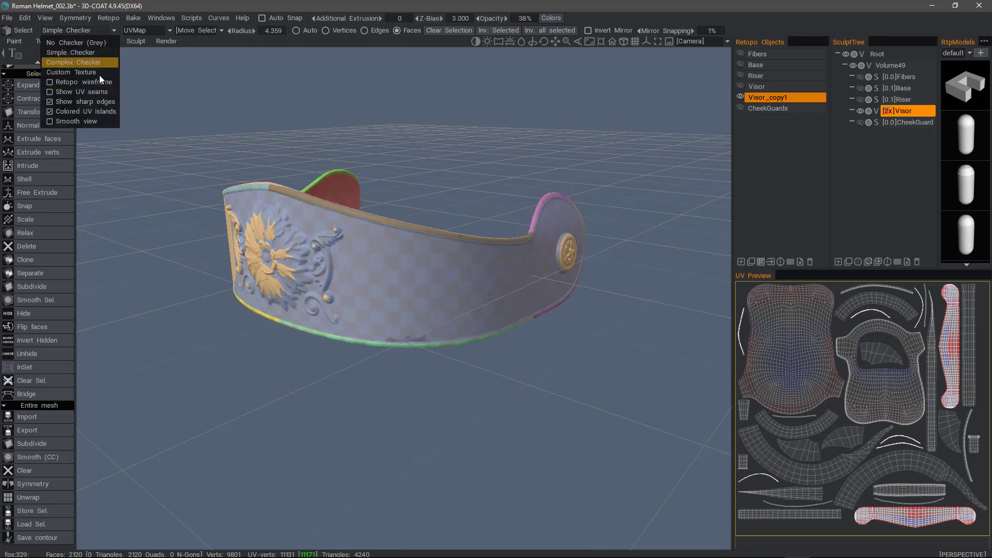
left_click(85, 111)
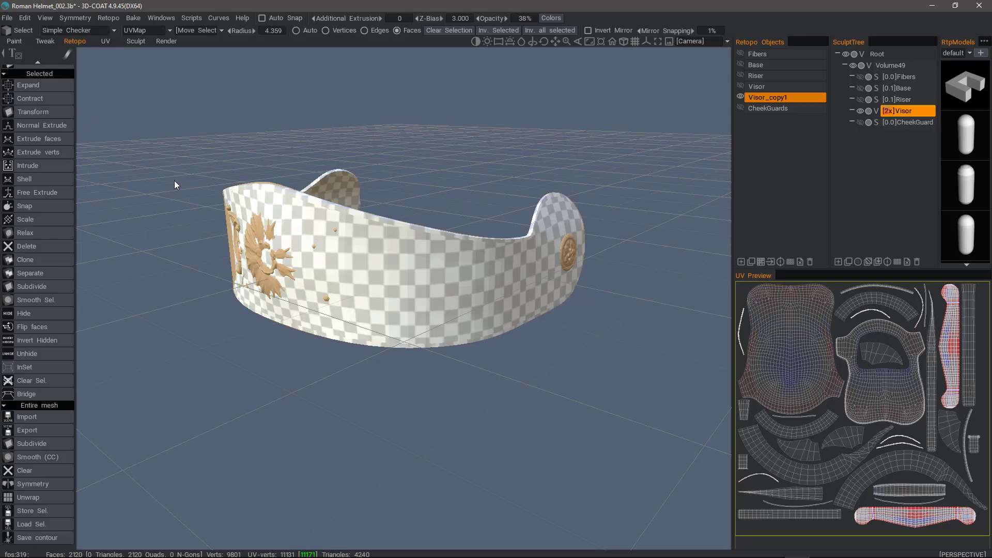
Set the retopo mesh display to No Checker (Grey) and inspect Visor_copy1's shaded surface
left_click(90, 30)
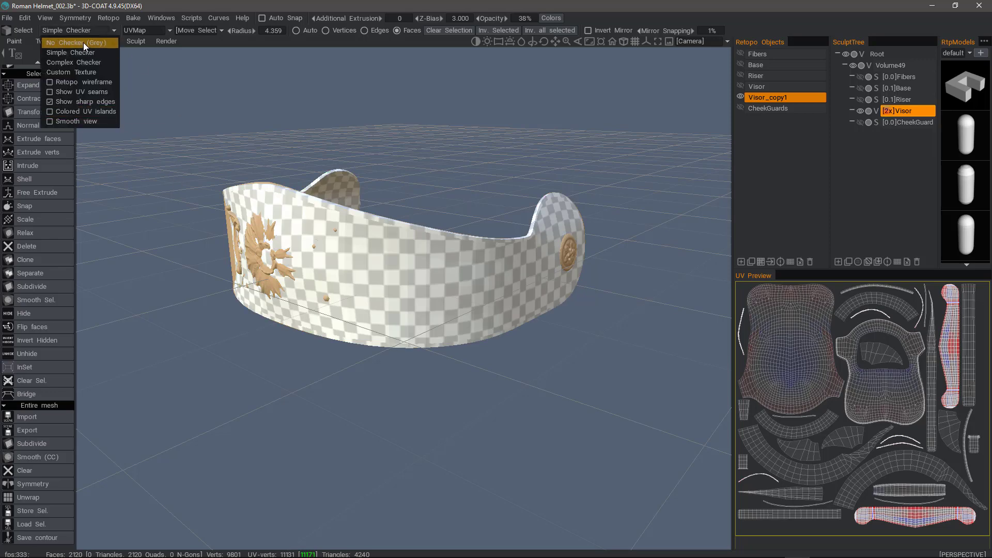
left_click(83, 42)
mouse_move(331, 271)
left_mouse_down("alt")
mouse_move(432, 295)
mouse_move(328, 268)
left_mouse_up("alt")
mouse_move(328, 267)
right_mouse_down()
mouse_move(372, 279)
mouse_move(410, 248)
mouse_move(399, 267)
mouse_move(427, 255)
right_mouse_up()
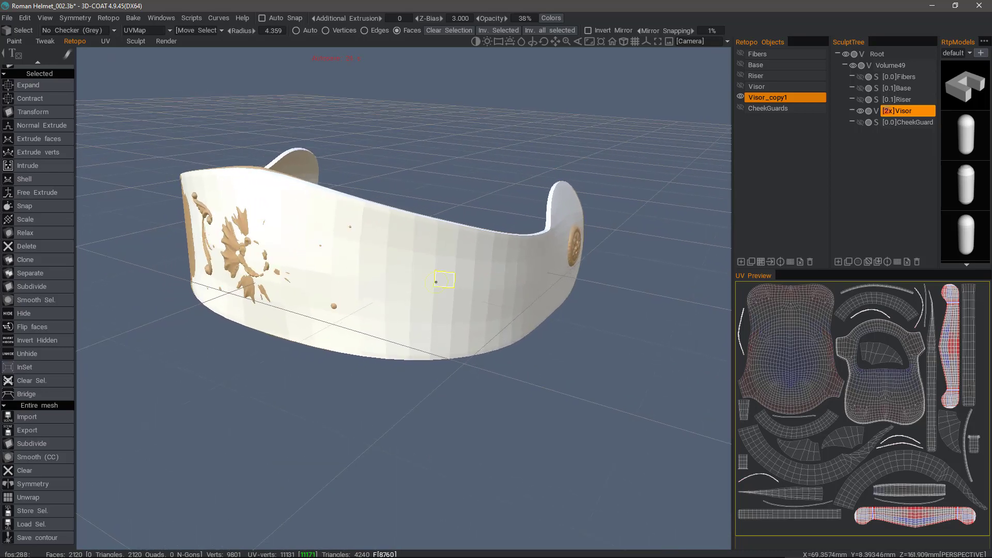
left_click_drag(322, 249, 341, 248, "alt")
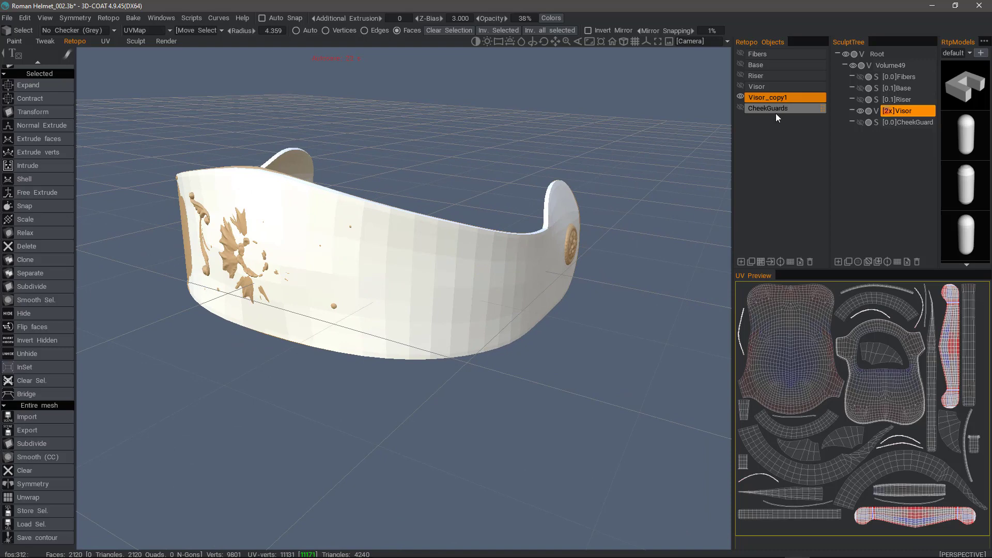
Compare the surface smoothness of Visor and Visor_copy1 by showing each one alone from several angles
left_click(740, 98)
left_click(740, 86)
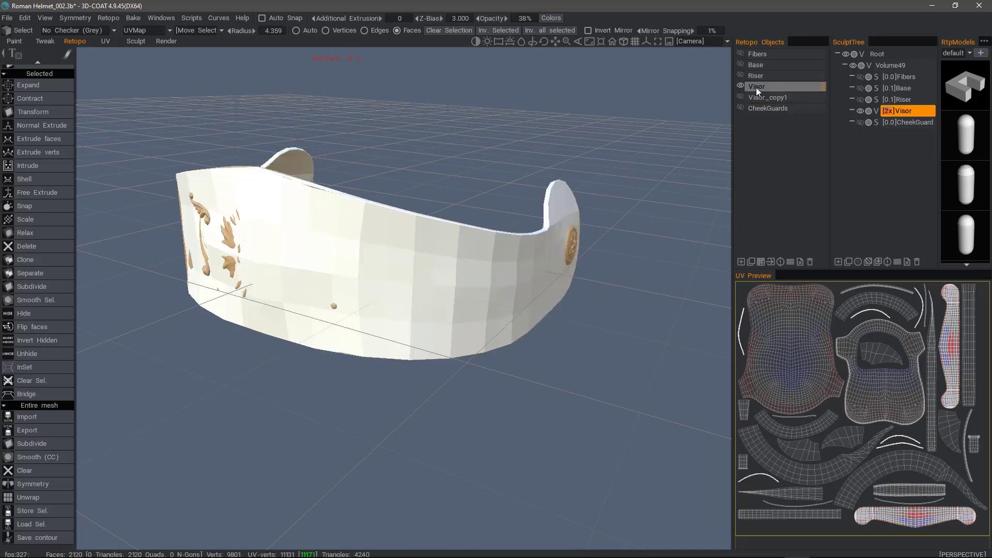
left_click(757, 88)
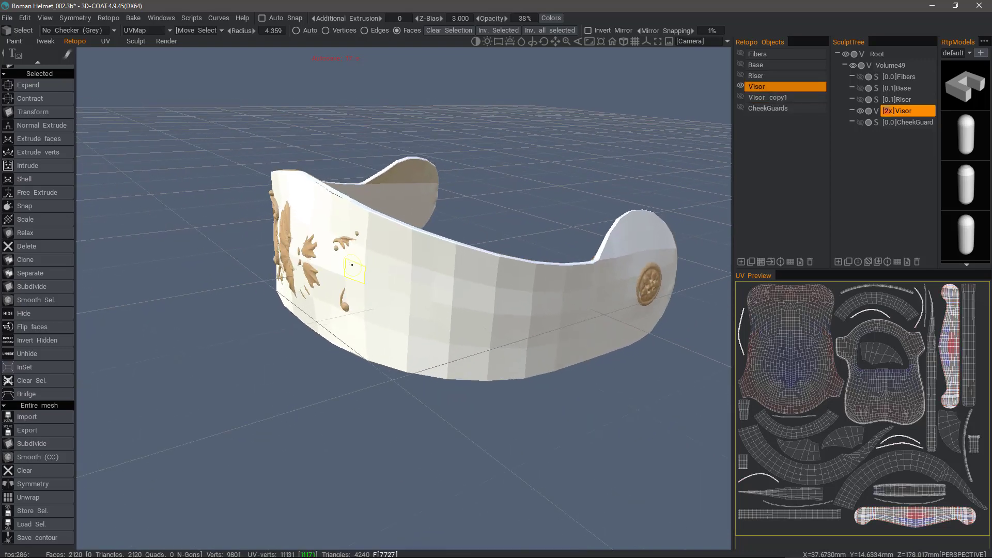
left_click_drag(606, 308, 408, 322, "alt")
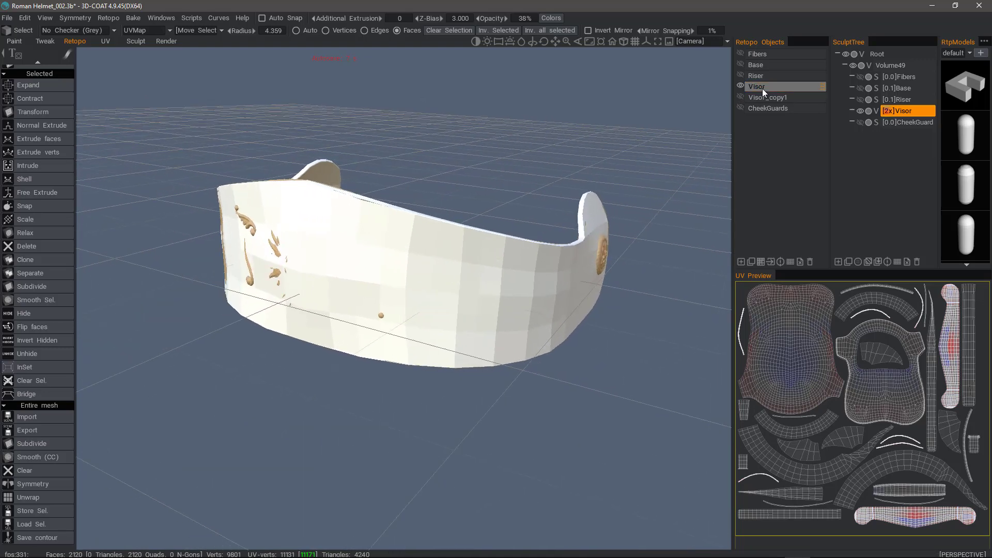
left_click(741, 86)
left_click(741, 97)
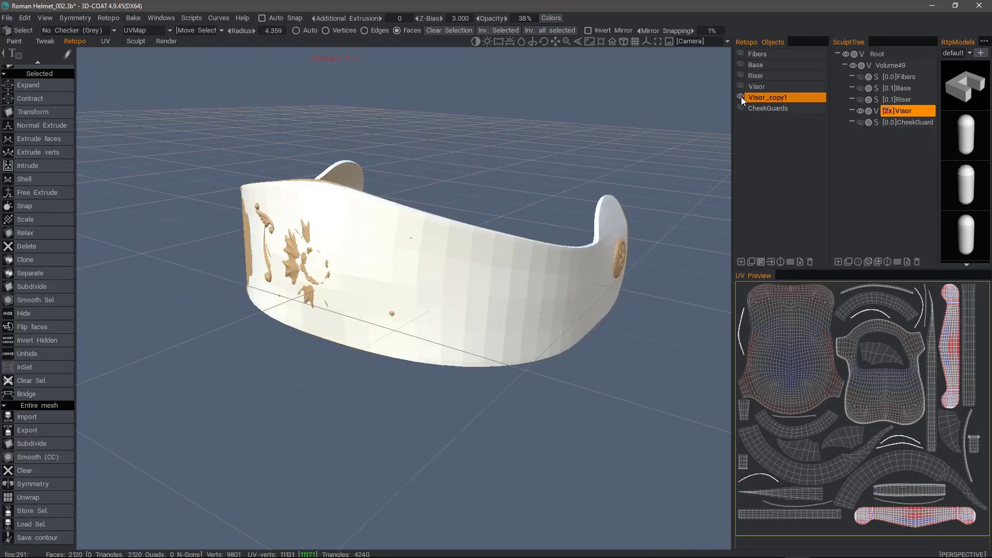
Turn on Smooth view for the retopo mesh and inspect Visor_copy1's shading
left_click(92, 30)
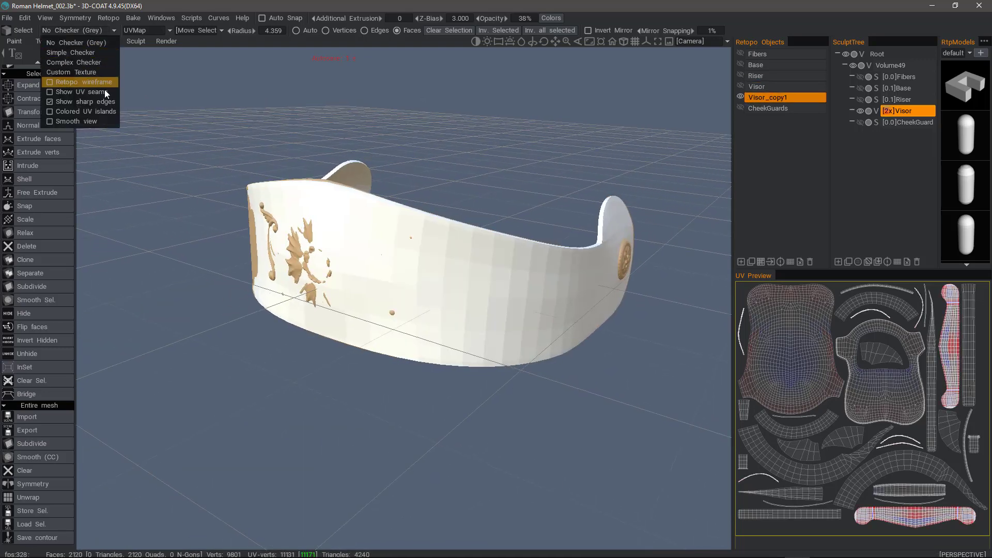
left_click(89, 121)
right_click_drag(188, 175, 190, 168)
Compare the smooth-shaded surfaces of Visor and Visor_copy1 by showing each one alone from different angles
left_click(741, 97)
left_click(741, 87)
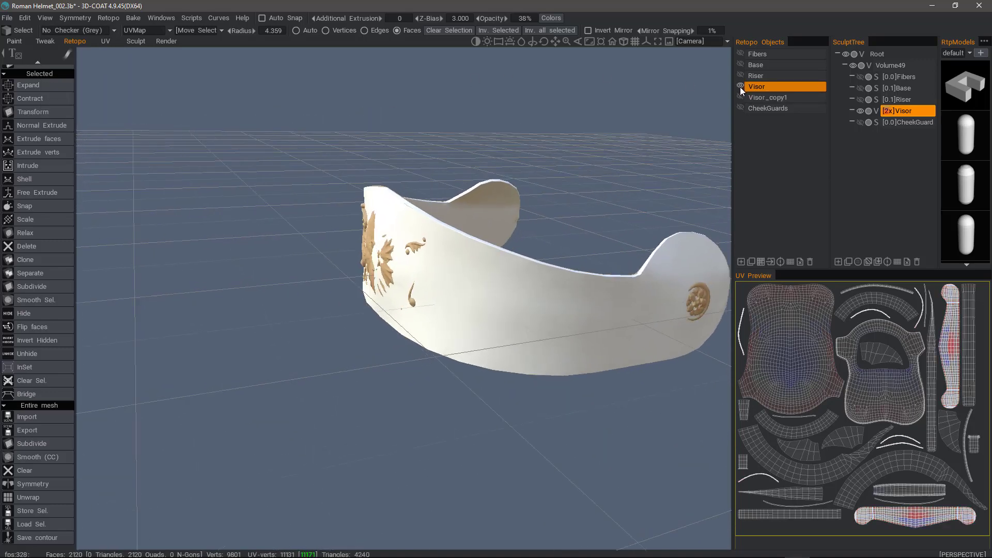
left_click(741, 86)
left_click(741, 97)
key("KP_1")
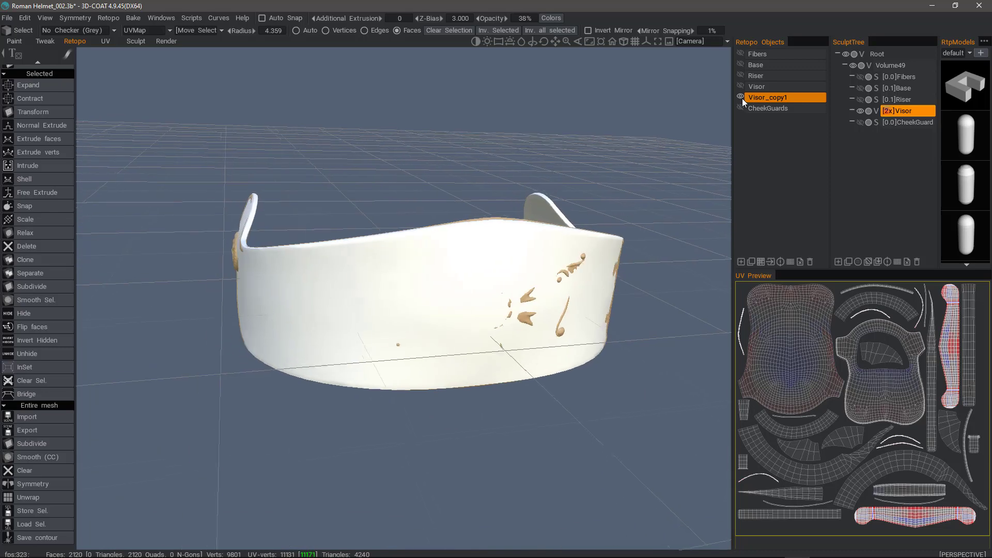
Hide the Visor_copy1 retopo object and view the sculpted visor on its own
left_click(741, 98)
key("KP_6")
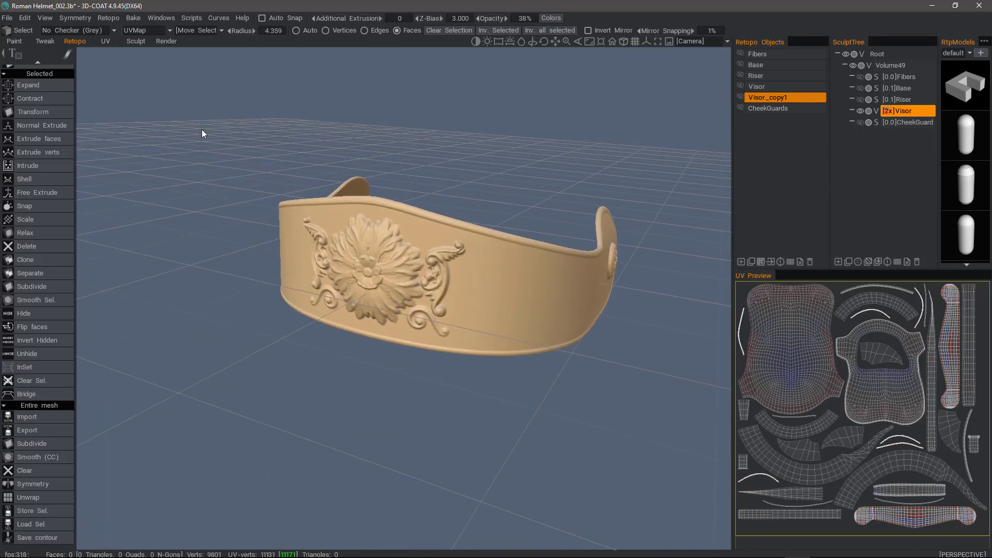
key("KP_6")
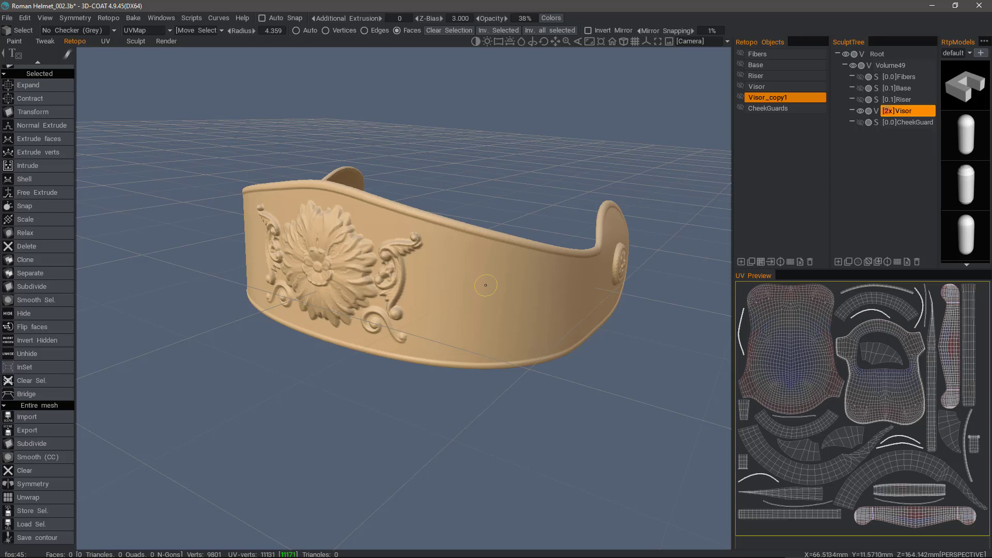
Review the Show Beta Tools option in the Beta preferences and accept the preferences
left_click(24, 17)
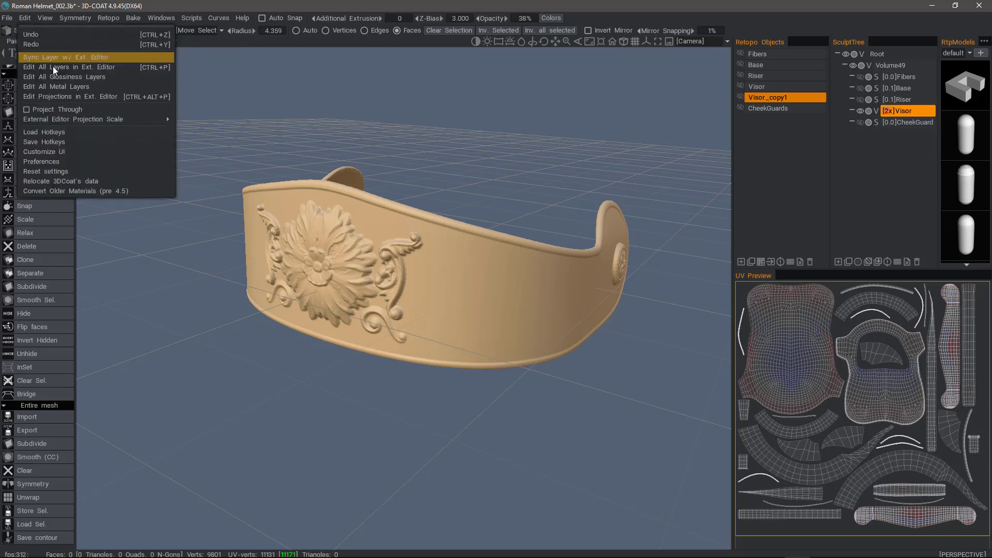
left_click(94, 161)
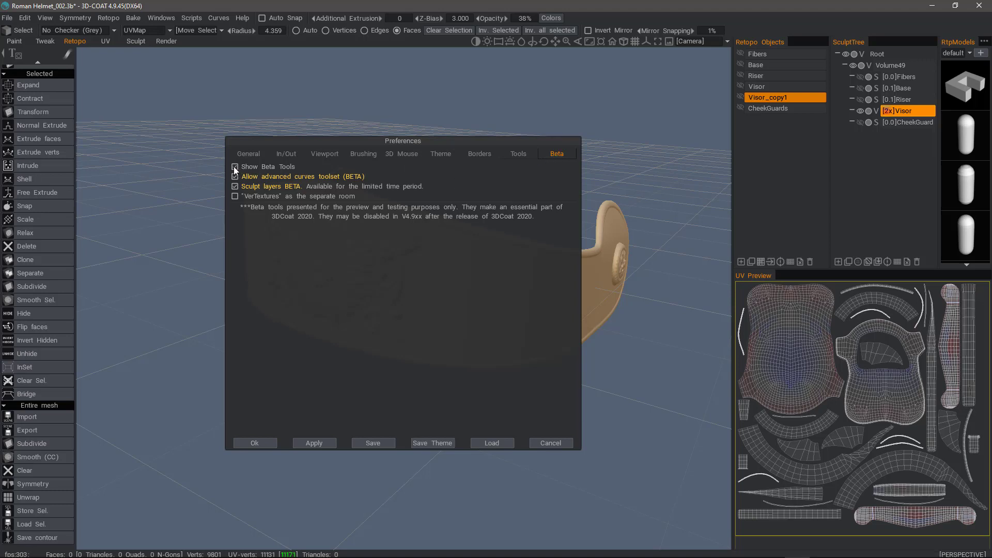
left_click(253, 443)
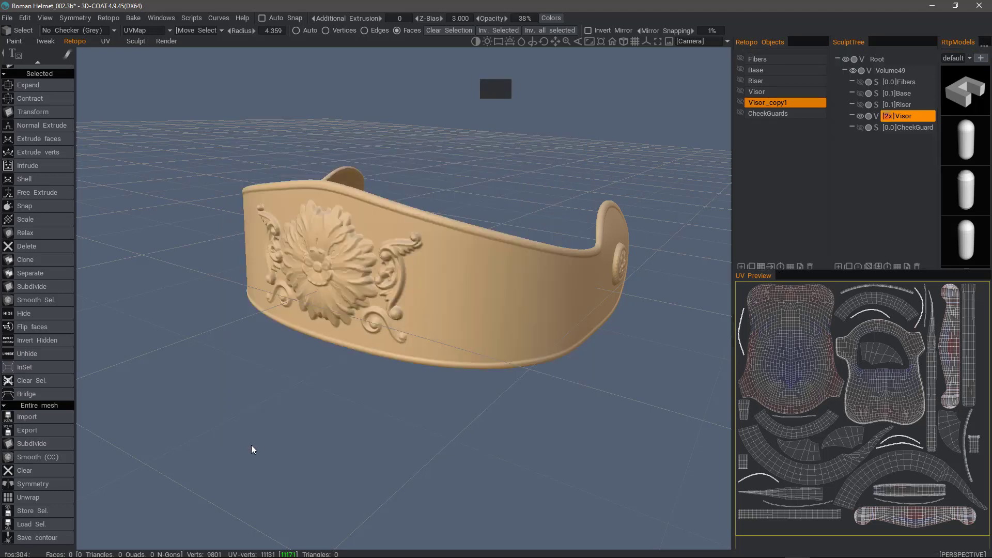